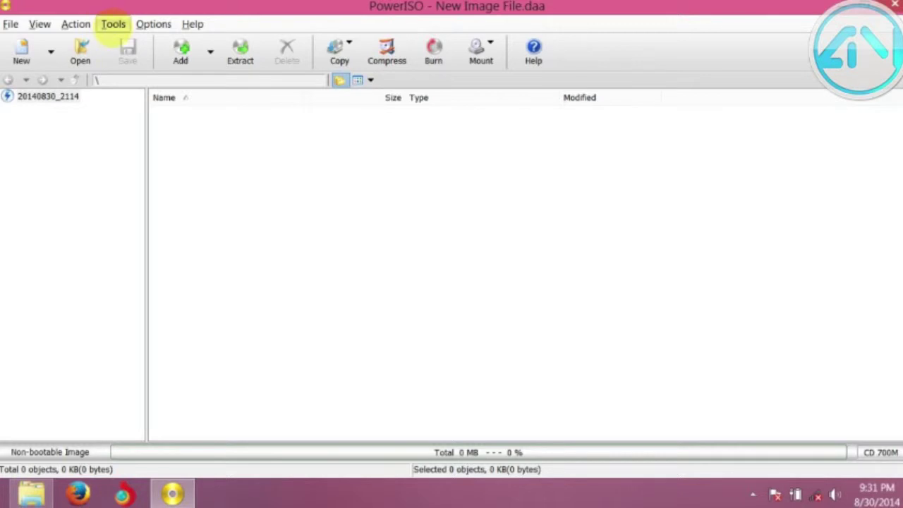
Open PowerISO's Make USB Drive Image File dialog from the Tools menu
{"action": "left_click", "coordinate": [113, 23]}
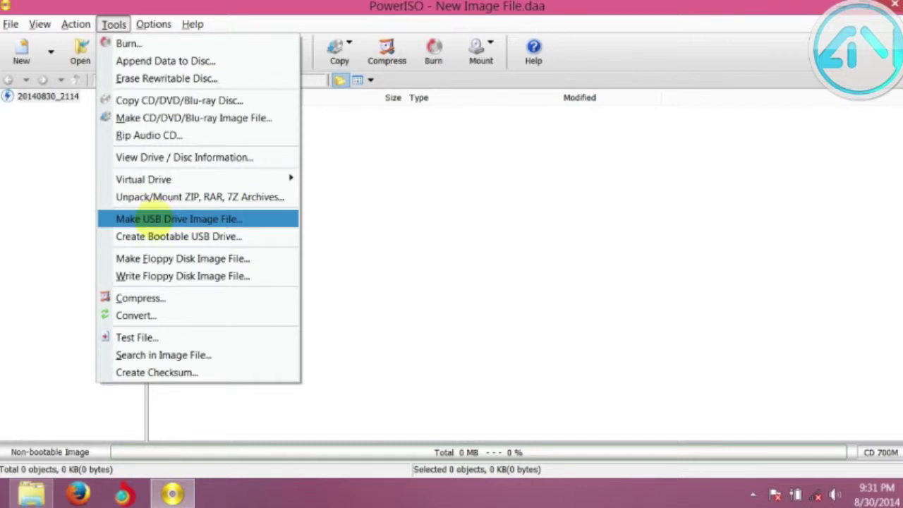
{"action": "left_click", "coordinate": [152, 220]}
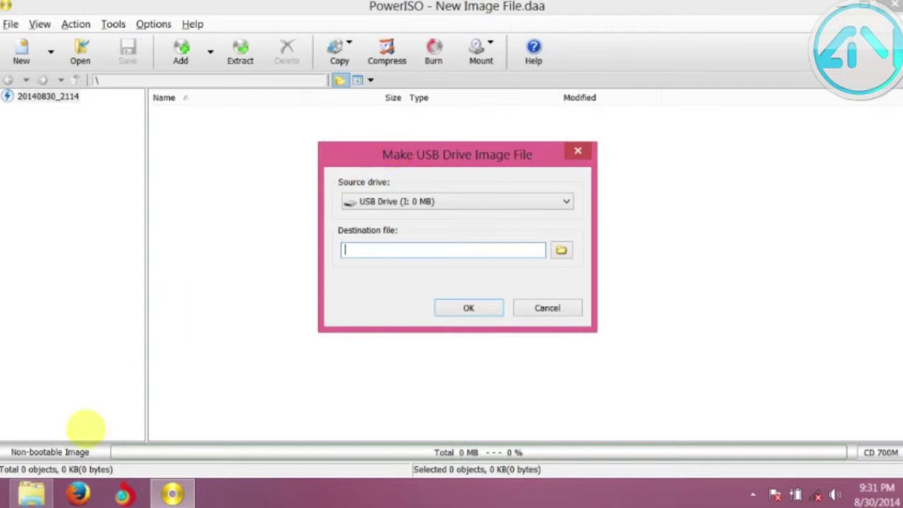
Open File Explorer from the taskbar and go back toward the Computer drive list
{"action": "left_click", "coordinate": [31, 494]}
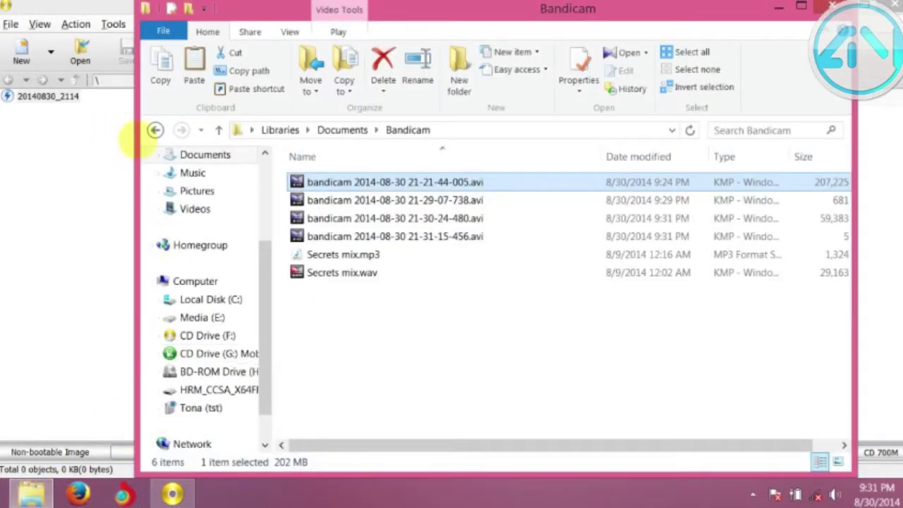
{"action": "left_click", "coordinate": [155, 130]}
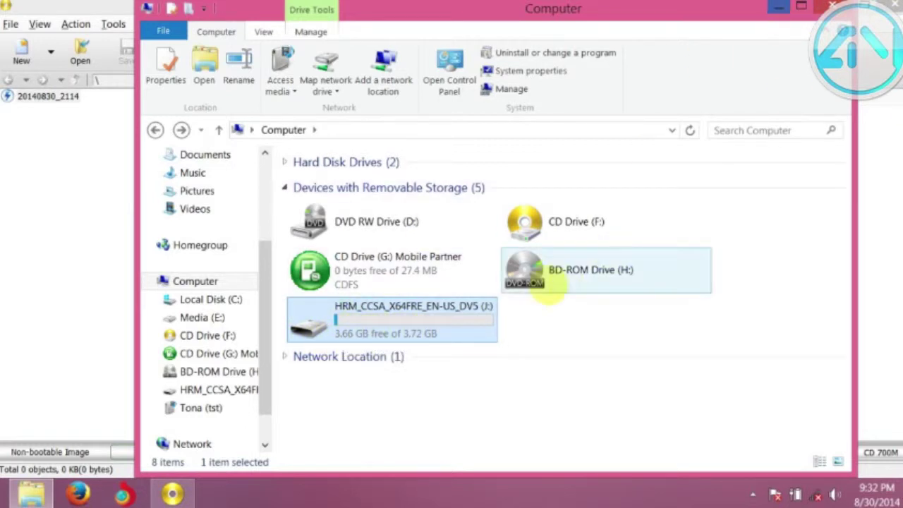
Hide Explorer, then close and reopen PowerISO's Make USB Drive Image File dialog
{"action": "left_click", "coordinate": [778, 7]}
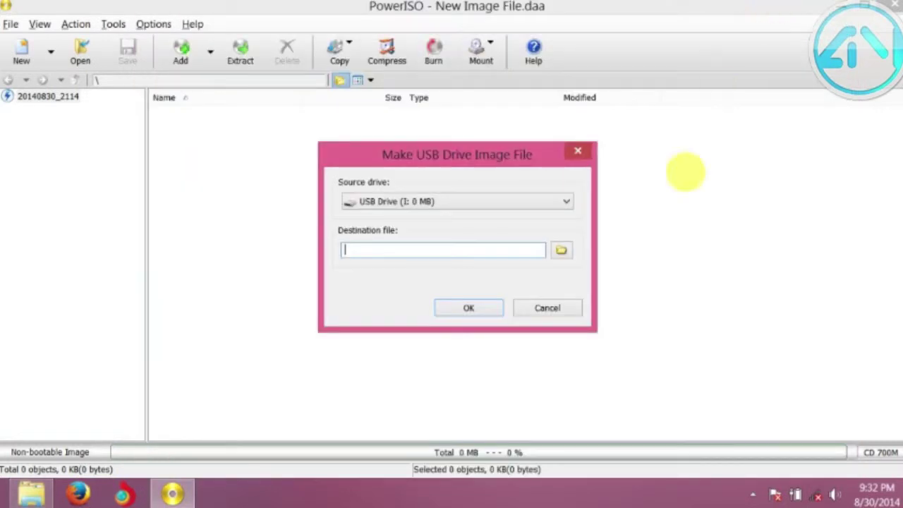
{"action": "mouse_move", "coordinate": [419, 153]}
{"action": "left_mouse_down"}
{"action": "mouse_move", "coordinate": [402, 157]}
{"action": "mouse_move", "coordinate": [425, 151]}
{"action": "left_mouse_up"}
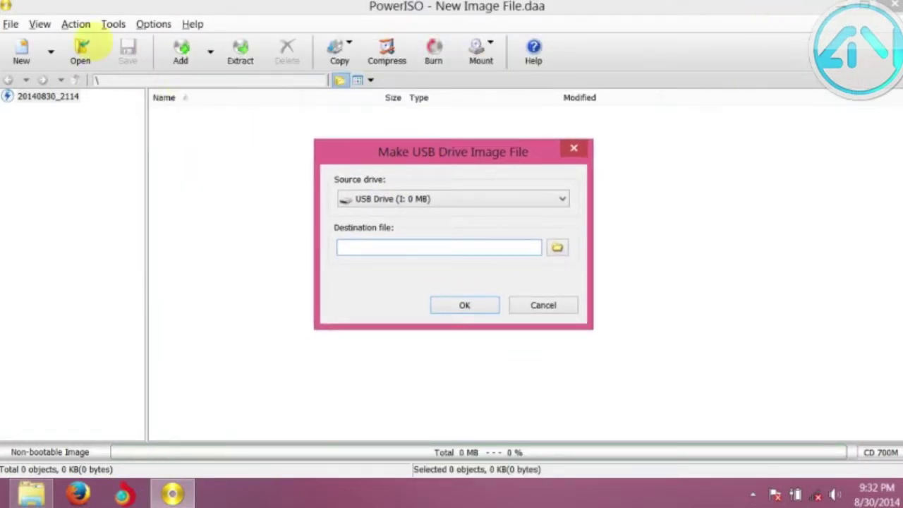
{"action": "left_click", "coordinate": [574, 149]}
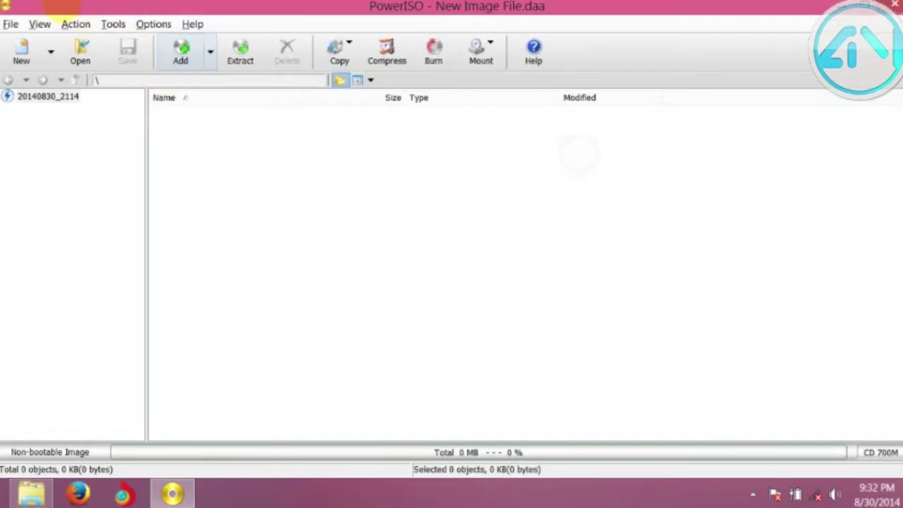
{"action": "left_click", "coordinate": [113, 24]}
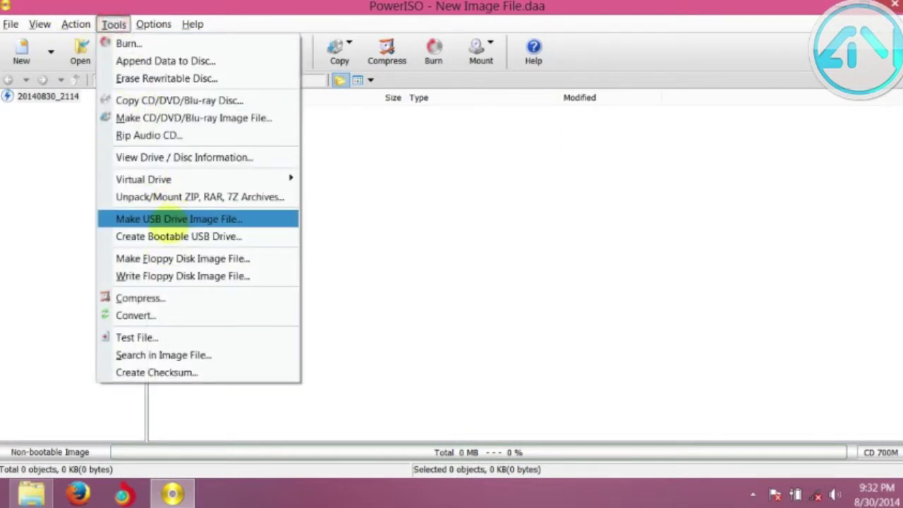
{"action": "left_click", "coordinate": [168, 221]}
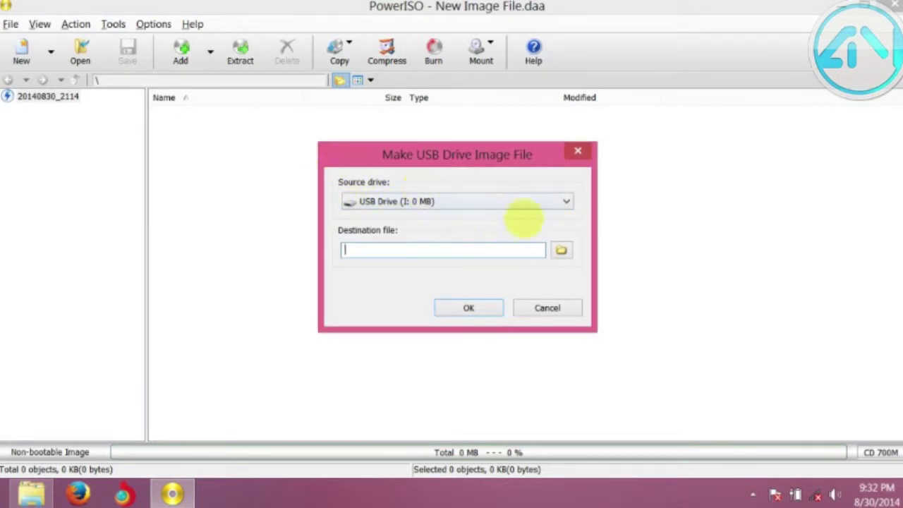
Choose Kingston DataTraveler 130 (J: 4 GB) as the source drive
{"action": "left_click", "coordinate": [566, 202]}
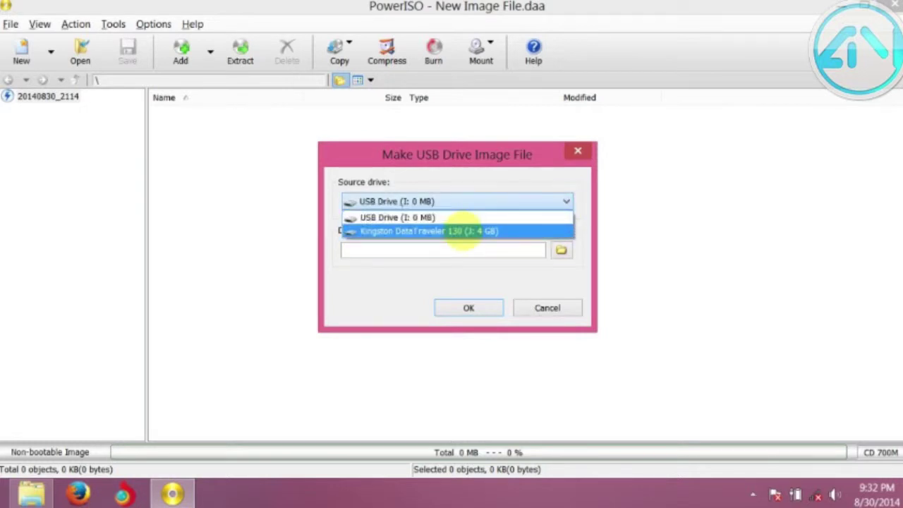
{"action": "left_click", "coordinate": [466, 231]}
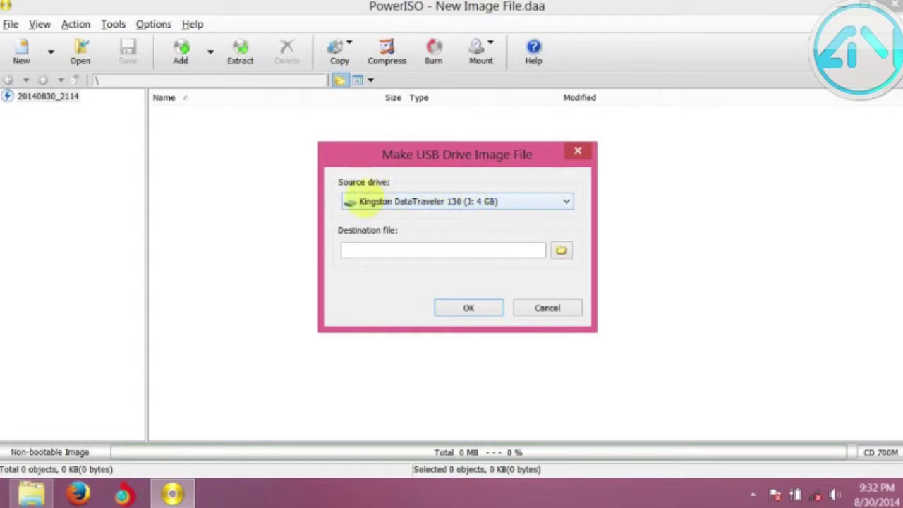
{"action": "left_click", "coordinate": [390, 245]}
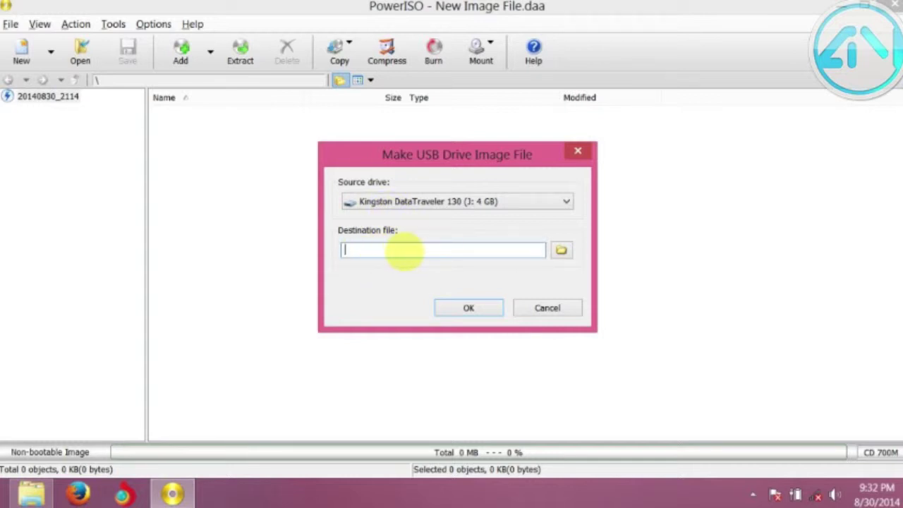
Set the image's destination file to image-1.img in the Documents folder
{"action": "left_click", "coordinate": [561, 250]}
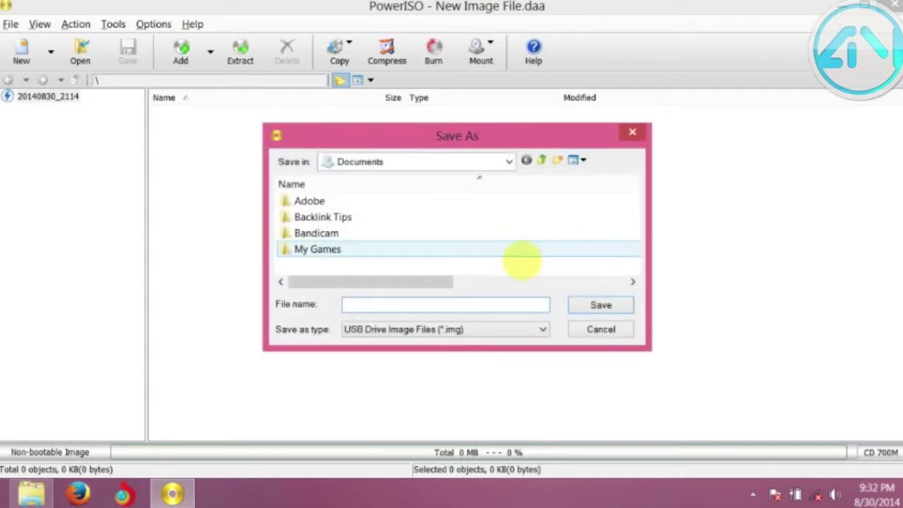
{"action": "type", "text": "image-1"}
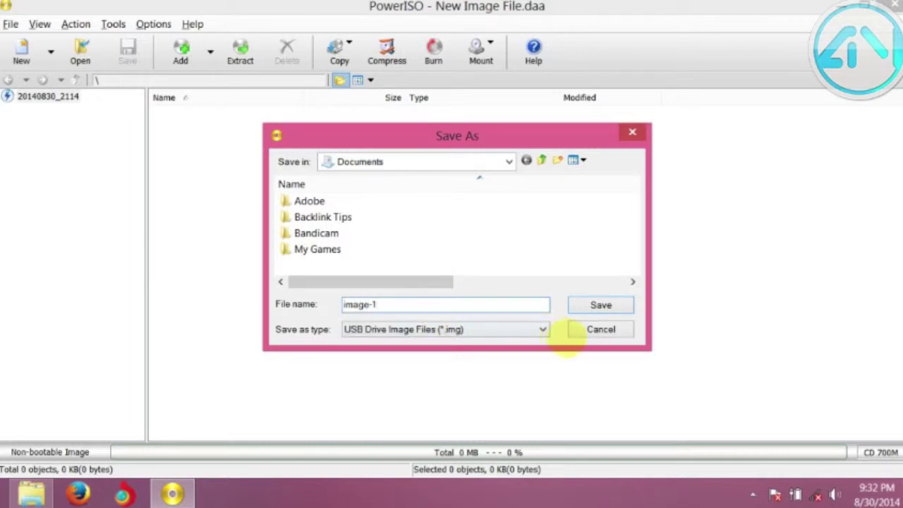
{"action": "left_click", "coordinate": [752, 495]}
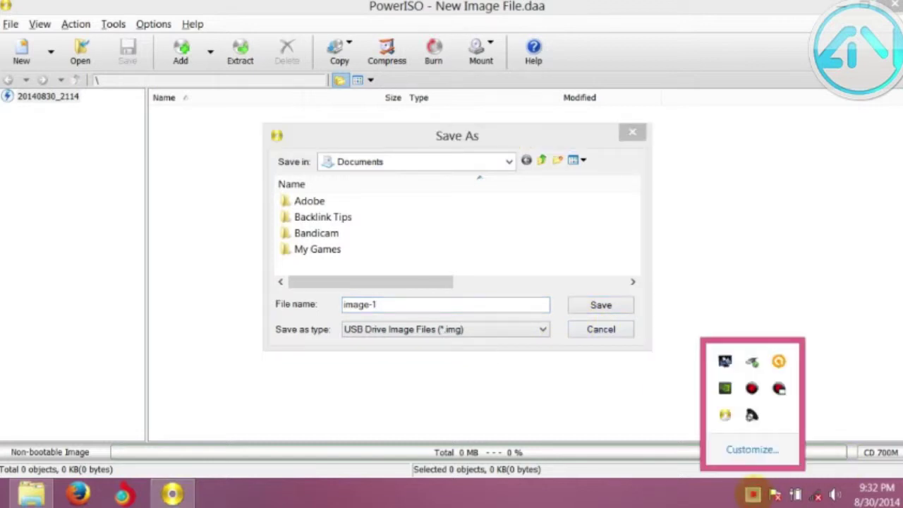
{"action": "key", "text": "Tab"}
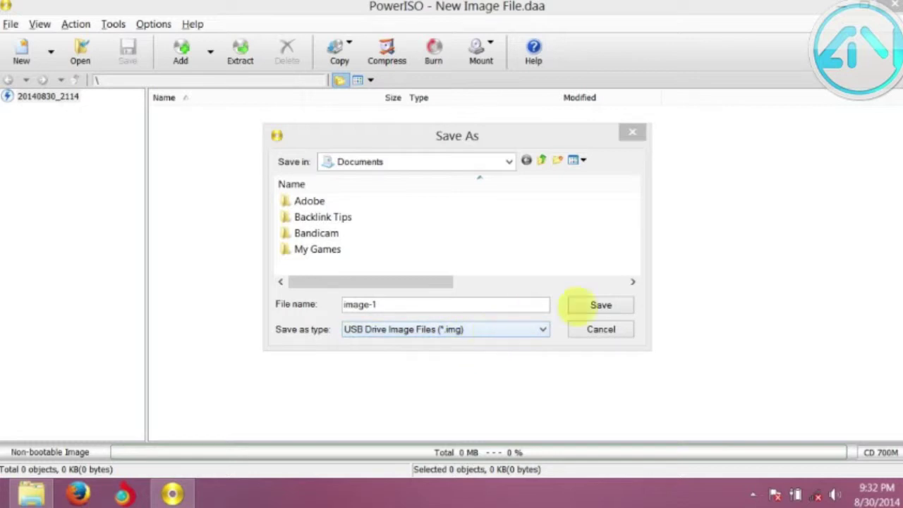
{"action": "left_click", "coordinate": [601, 305]}
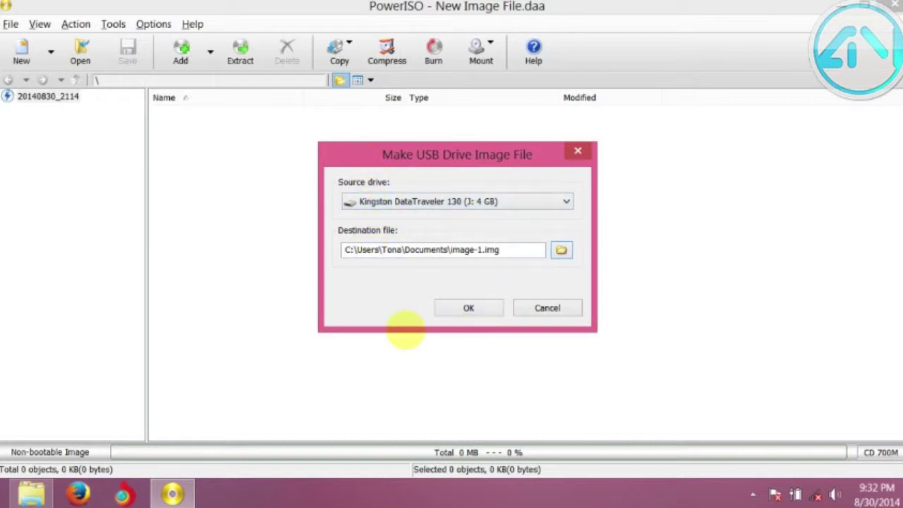
Start imaging the Kingston drive, which reaches 38% with about 5 minutes remaining
{"action": "left_click", "coordinate": [468, 307]}
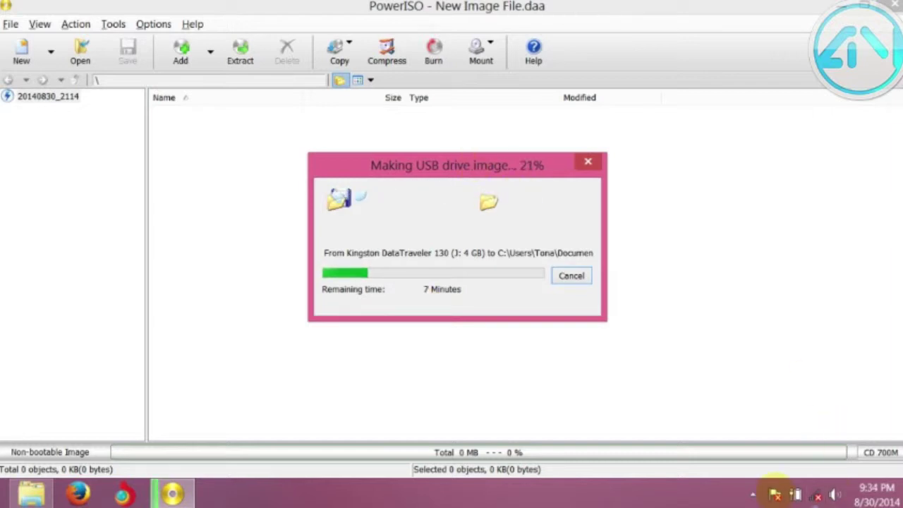
{"action": "left_click", "coordinate": [752, 495]}
{"action": "left_click", "coordinate": [752, 495]}
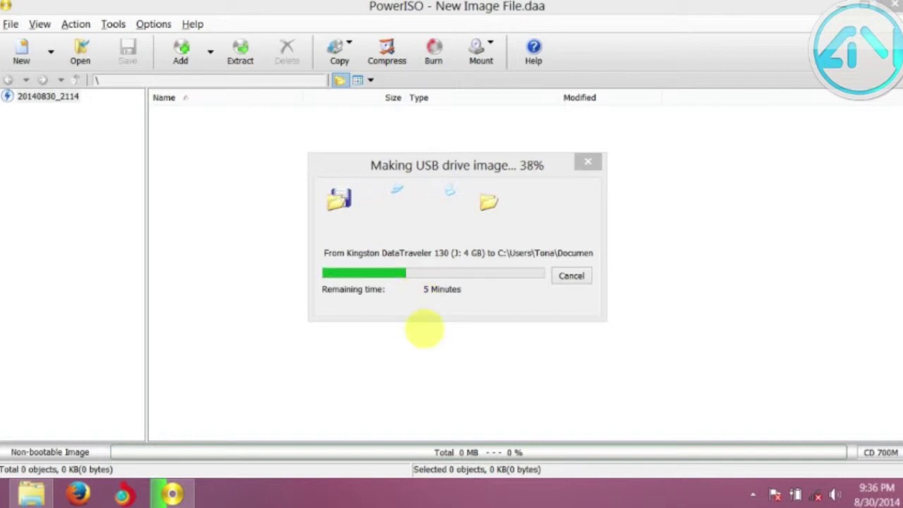
Keep the imaging progress window in view until writing finishes and it closes
{"action": "left_click", "coordinate": [440, 189]}
{"action": "left_click_drag", "start_coordinate": [413, 161], "coordinate": [381, 164]}
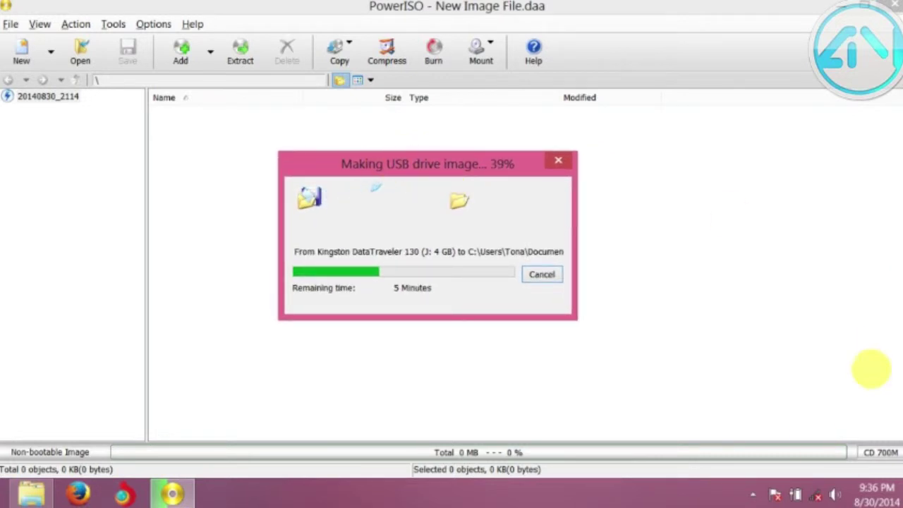
{"action": "left_click", "coordinate": [752, 494]}
{"action": "left_click", "coordinate": [752, 495]}
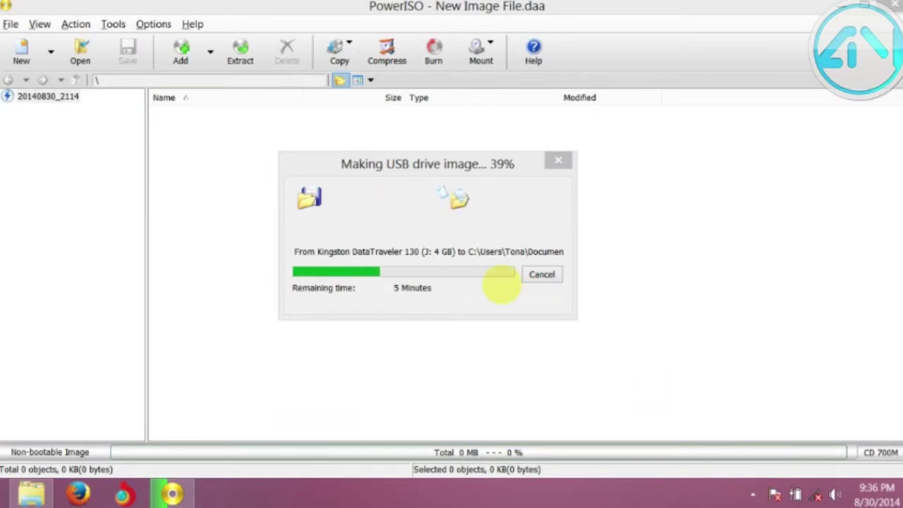
{"action": "left_click", "coordinate": [429, 359]}
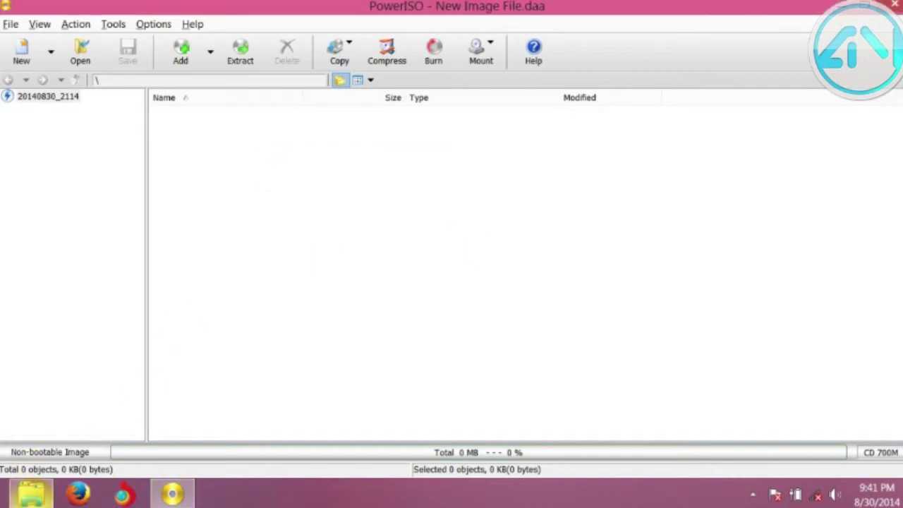
Open the 3.72 GB image-1.img from Documents in File Explorer so PowerISO loads it
{"action": "left_click", "coordinate": [31, 494]}
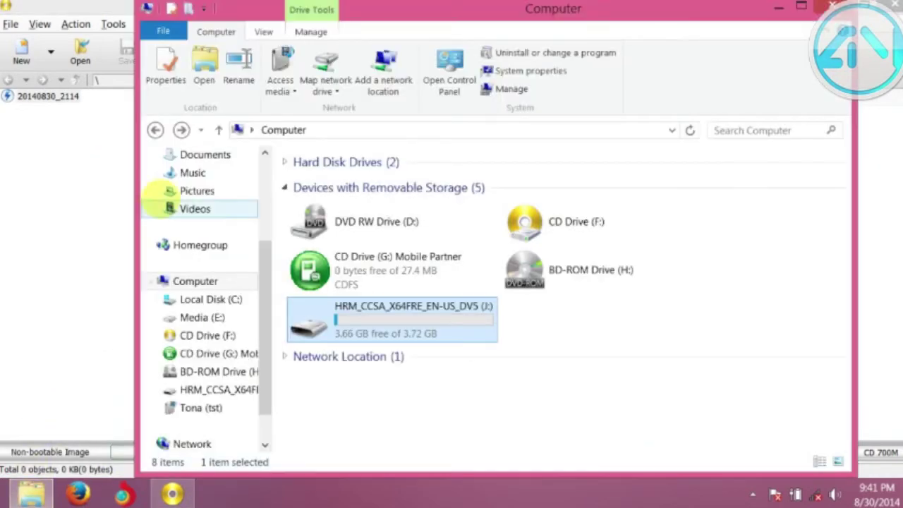
{"action": "left_click", "coordinate": [218, 159]}
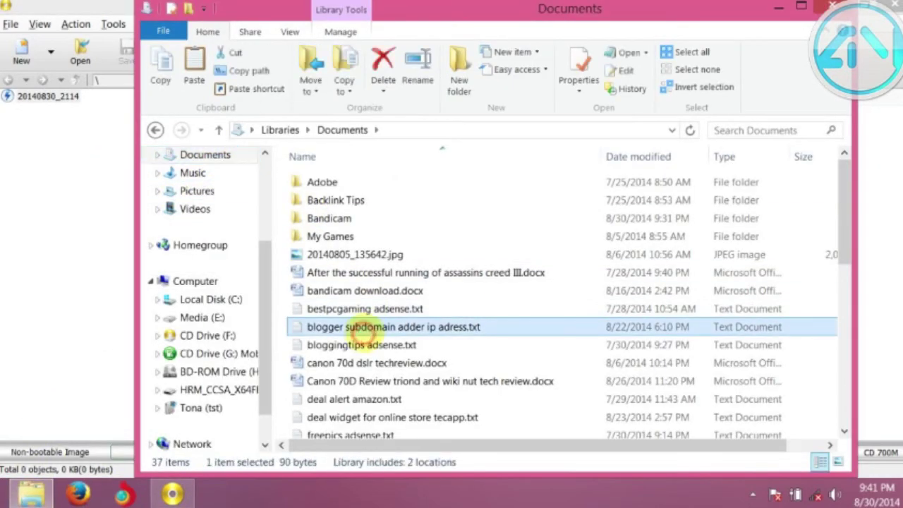
{"action": "scroll", "coordinate": [362, 282], "scroll_direction": "down", "scroll_amount": 2}
{"action": "left_click", "coordinate": [360, 321]}
{"action": "double_click", "coordinate": [360, 321]}
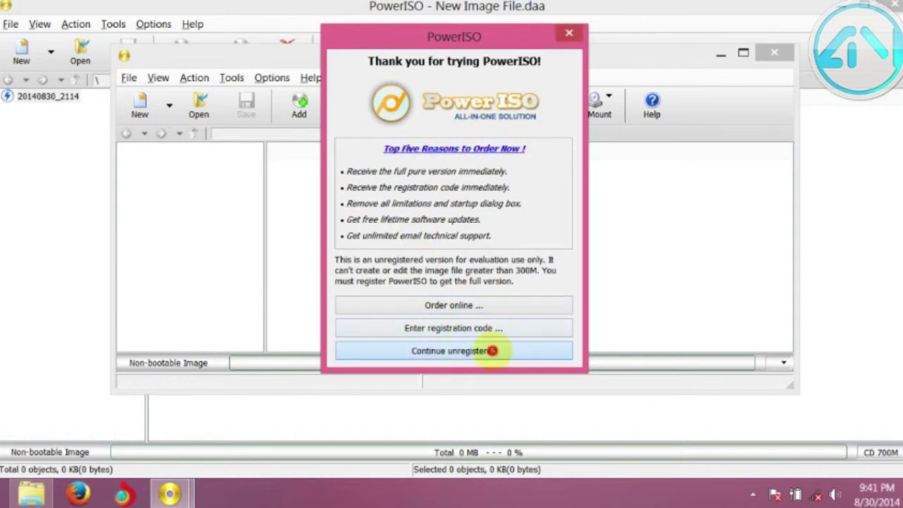
Continue unregistered, import the NTFS partition, and select the Engg Books folder
{"action": "left_click", "coordinate": [494, 349]}
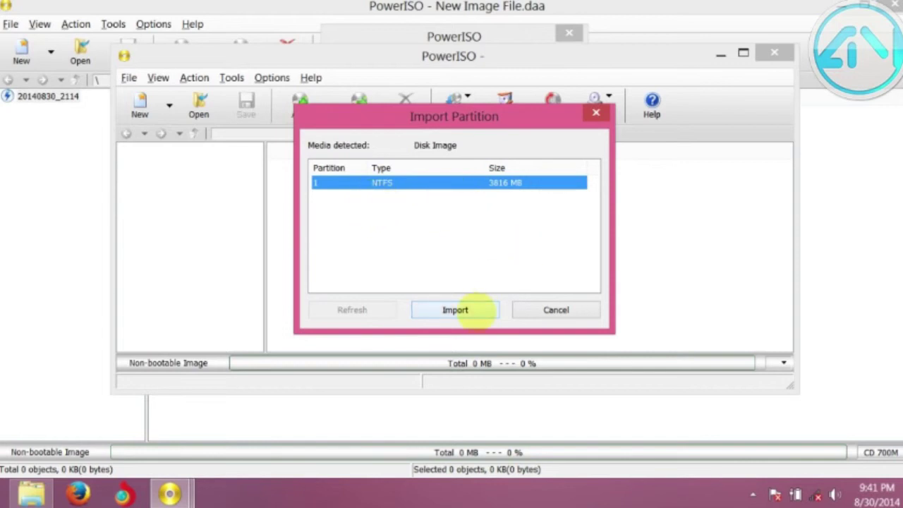
{"action": "left_click", "coordinate": [471, 313]}
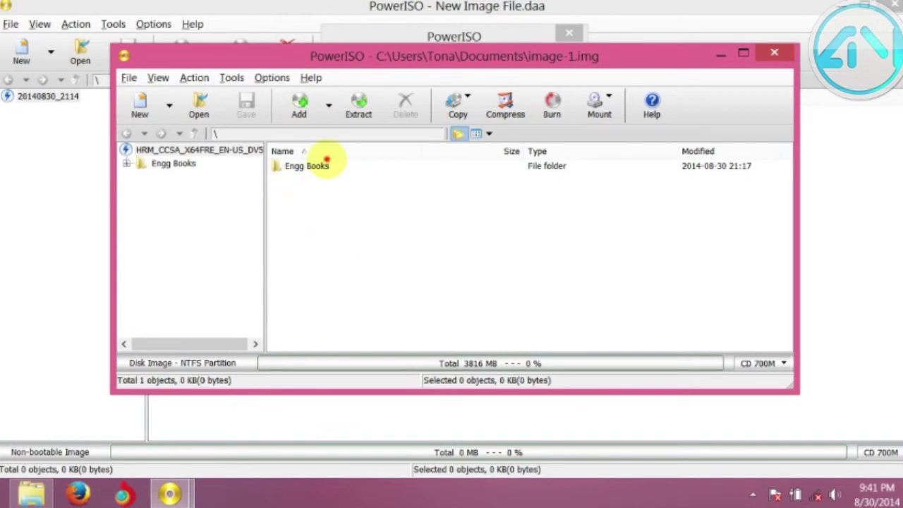
{"action": "left_click", "coordinate": [314, 165]}
{"action": "double_click", "coordinate": [313, 165]}
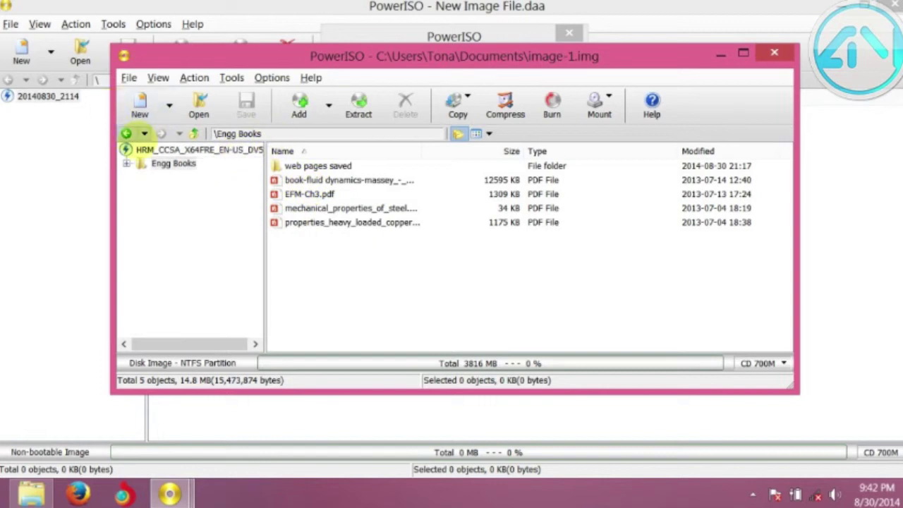
{"action": "left_click", "coordinate": [128, 134]}
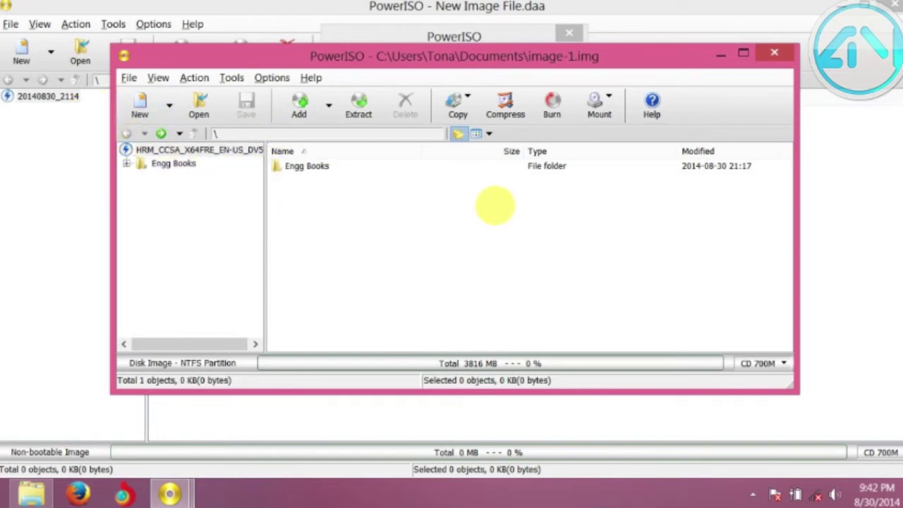
{"action": "left_click", "coordinate": [31, 494]}
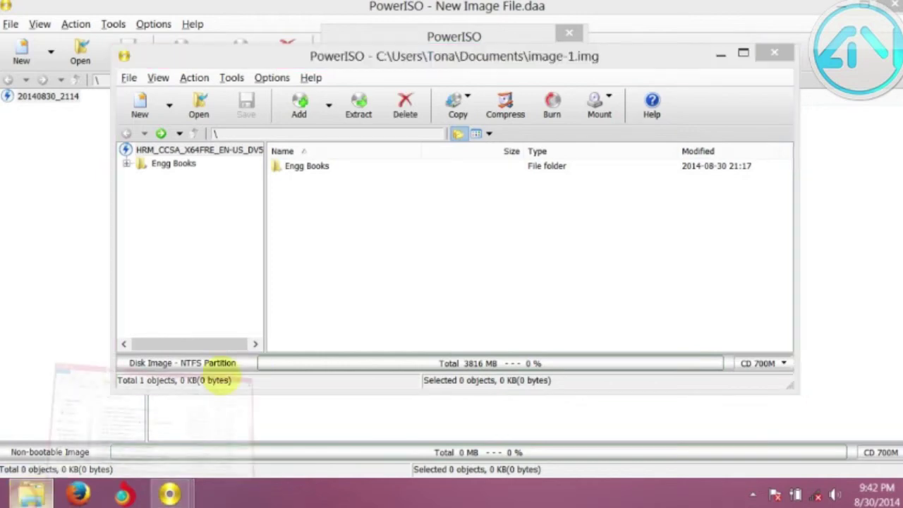
{"action": "double_click", "coordinate": [347, 320]}
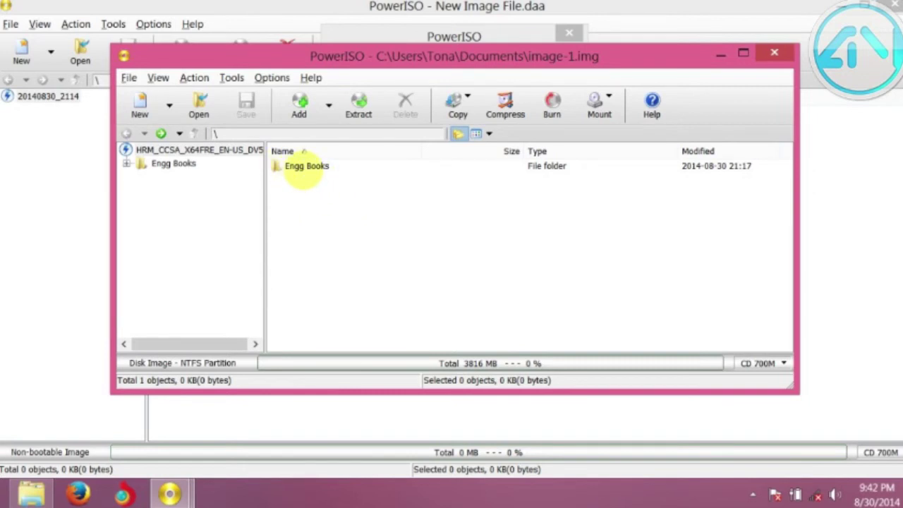
{"action": "left_click", "coordinate": [307, 168]}
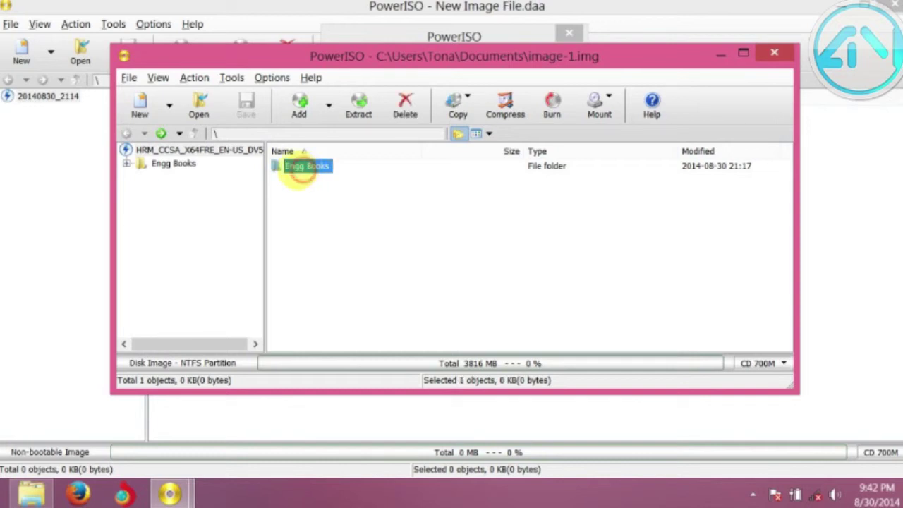